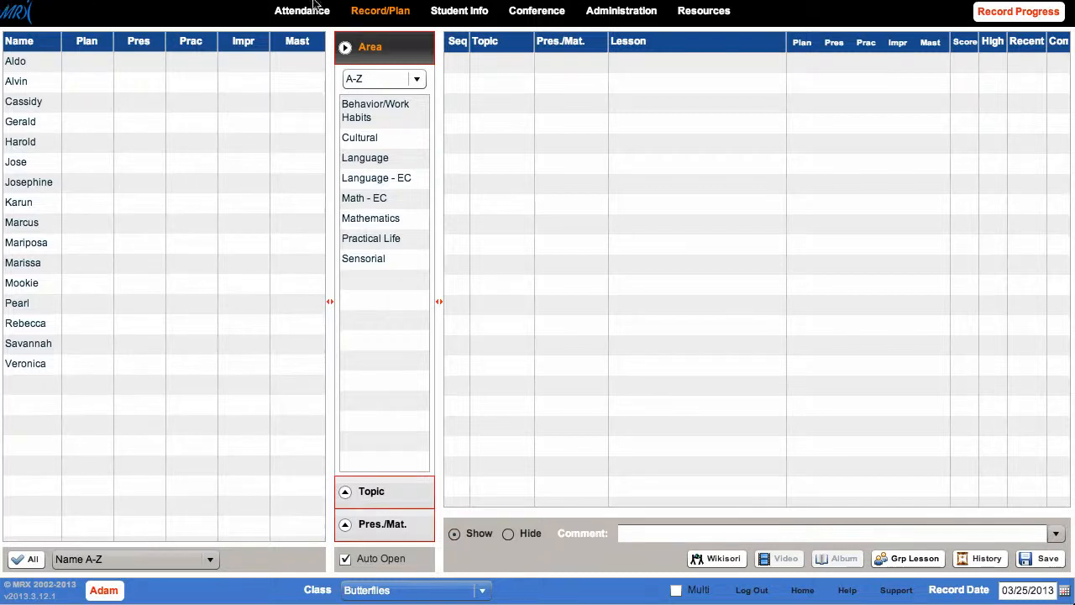
- Open Record Progress for the Butterflies class and set the record date to 05/31/2012
click(392, 7)
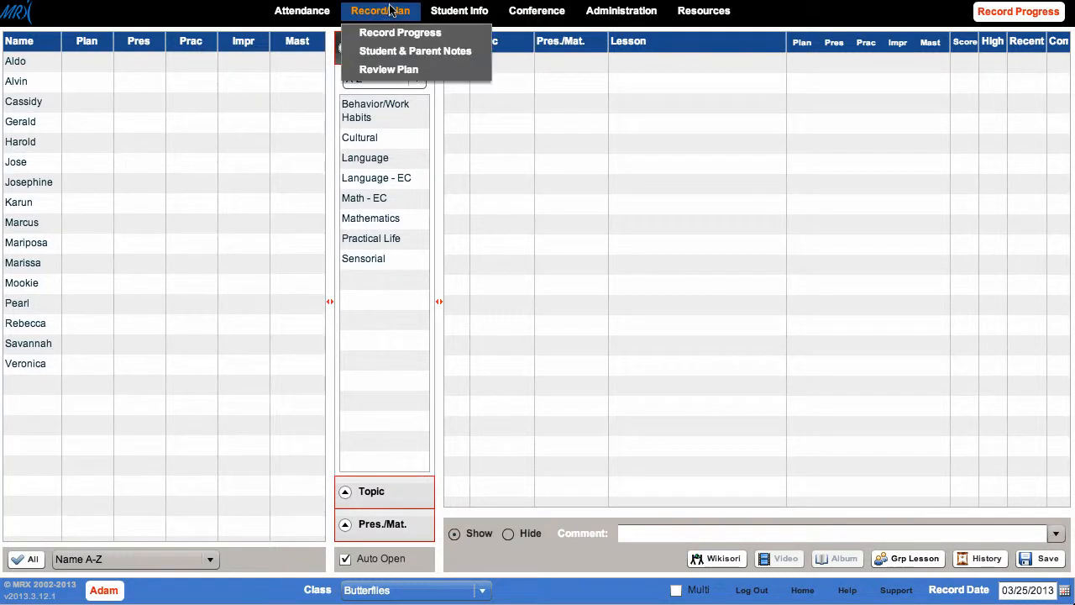
click(389, 32)
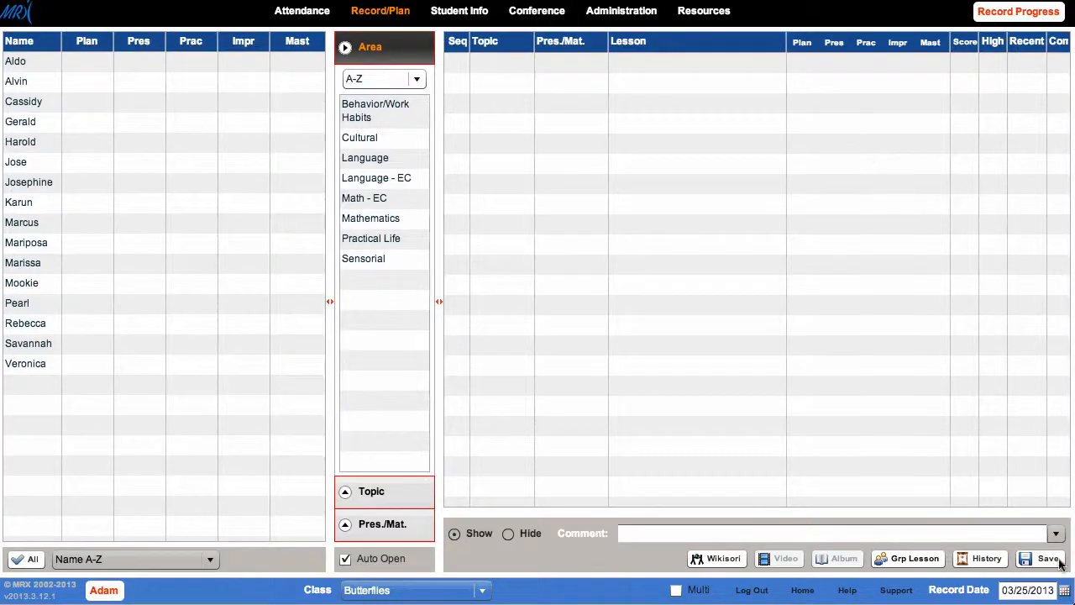
click(1064, 589)
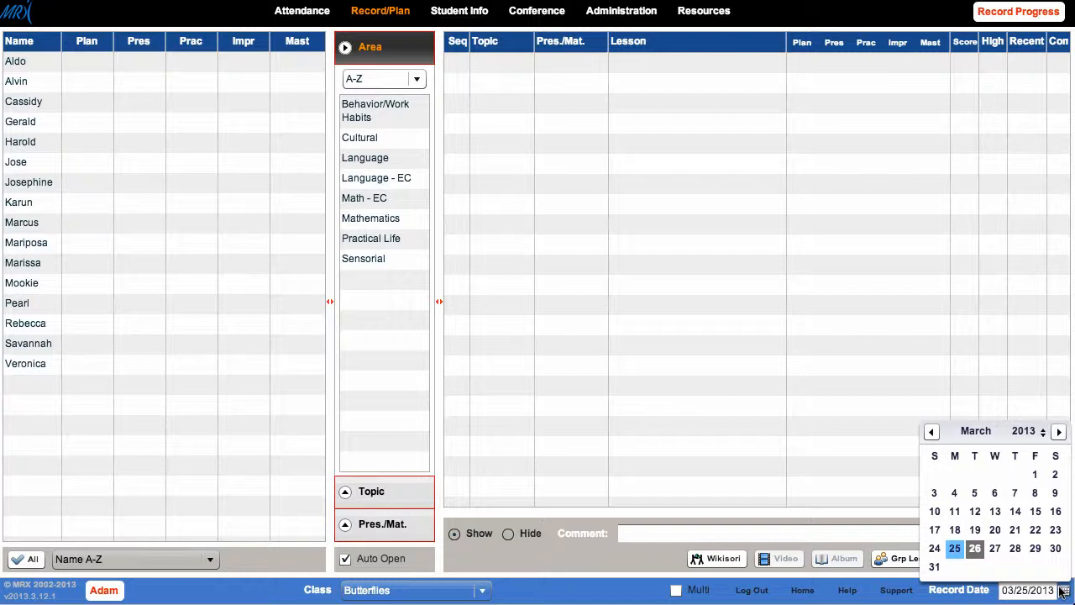
click(1042, 434)
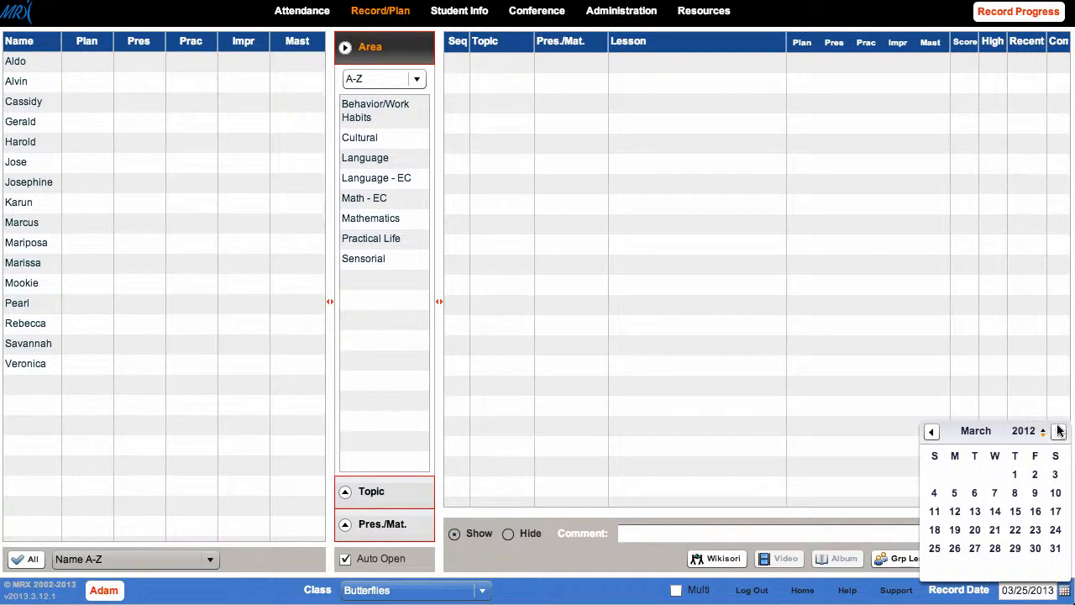
double_click(1059, 430)
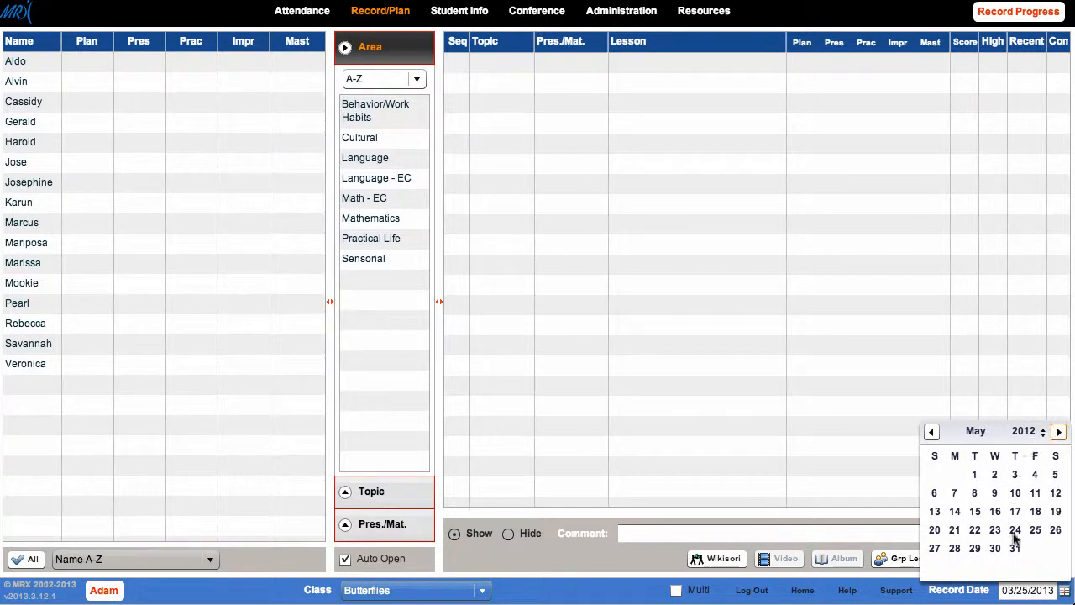
click(1014, 549)
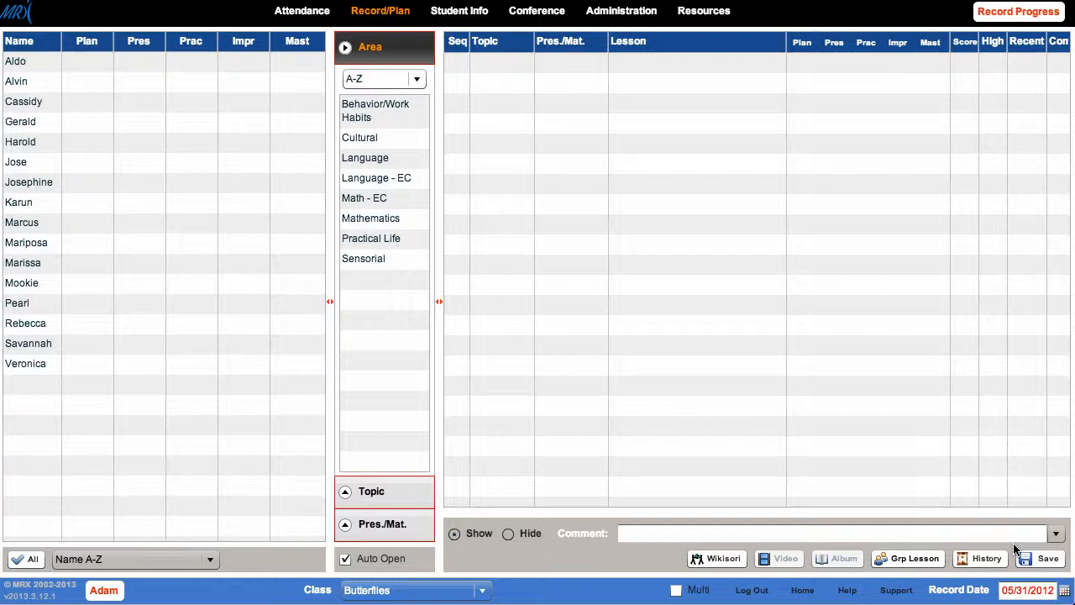
- For the second-to-last student in the list, mark Language - EC lessons 1 to 4 as Mast
click(13, 345)
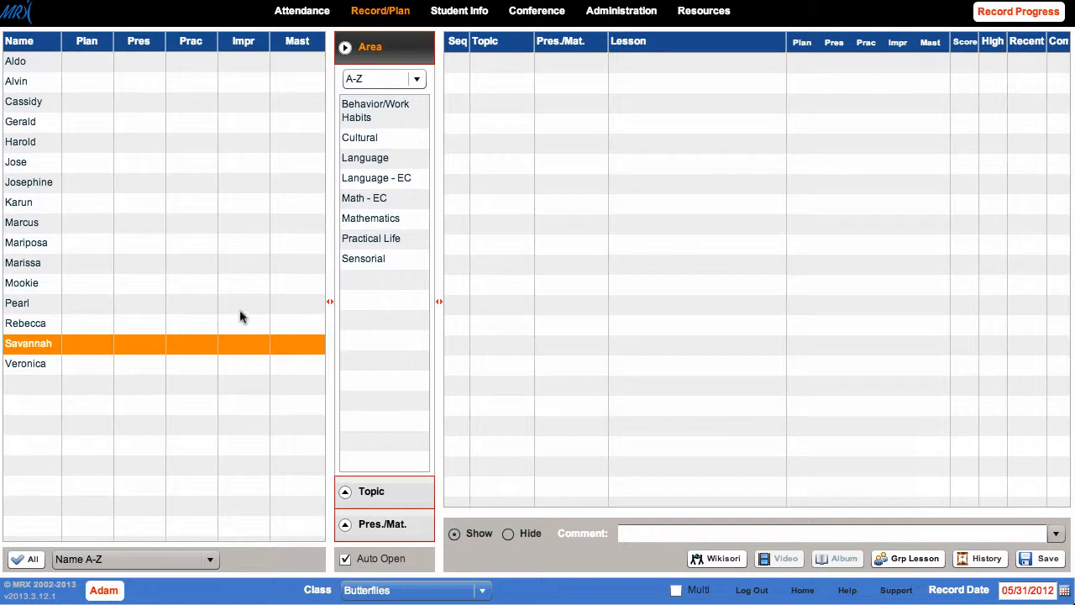
click(355, 181)
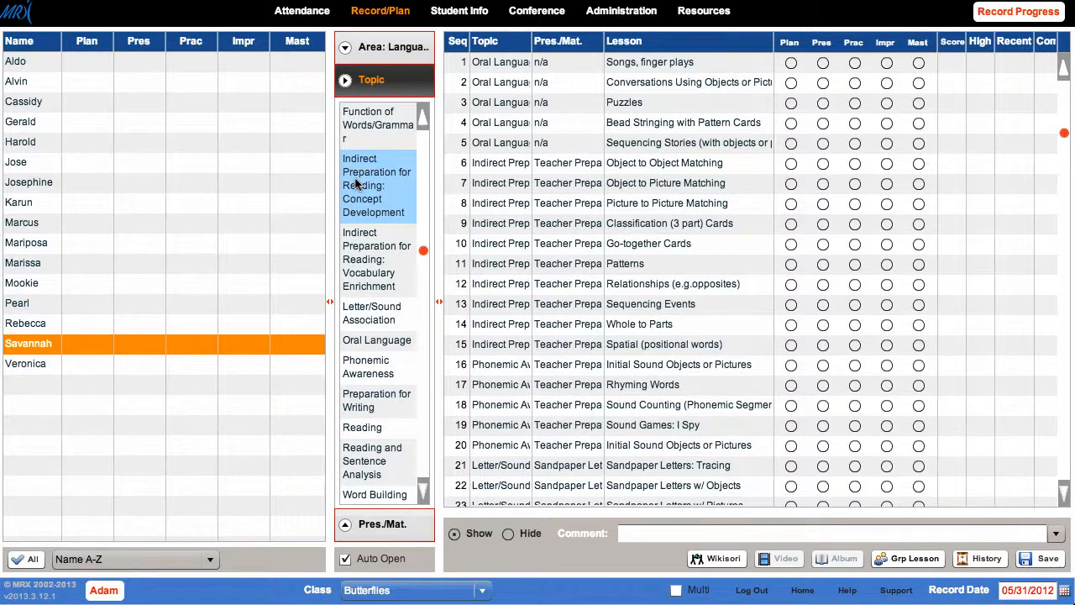
click(917, 63)
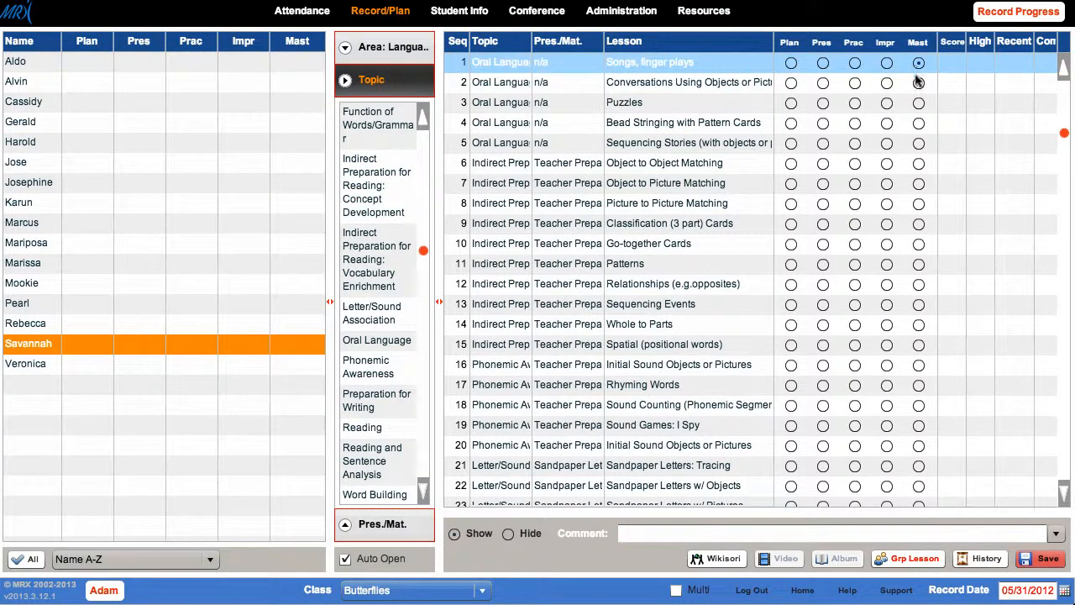
click(918, 83)
click(917, 102)
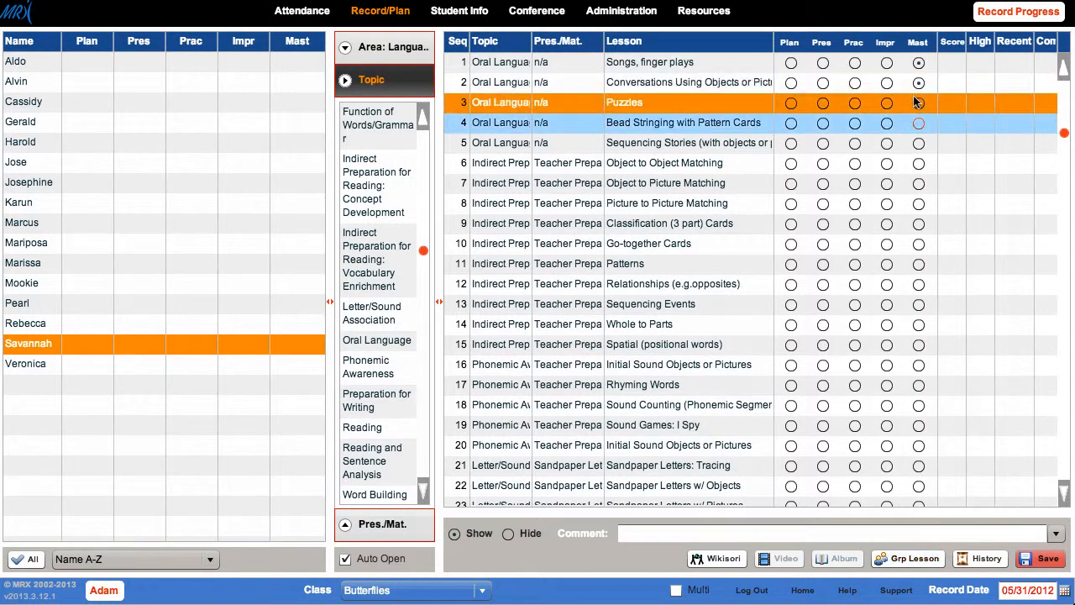
click(916, 123)
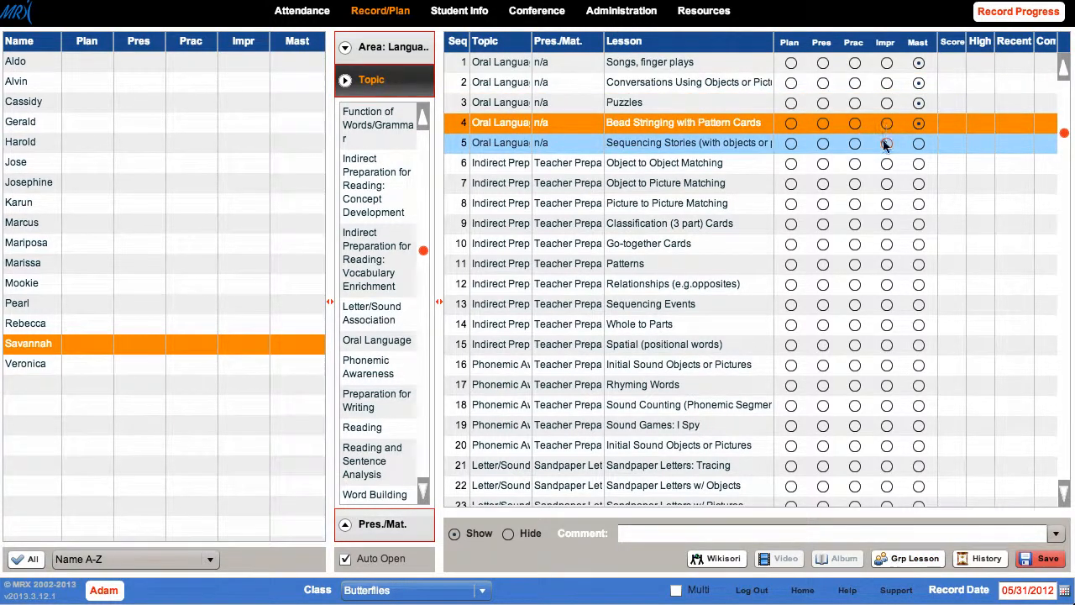
- Mark lessons 5, 8 and 9 as Impr and lessons 6 and 7 as Mast for the selected student
click(884, 143)
click(918, 163)
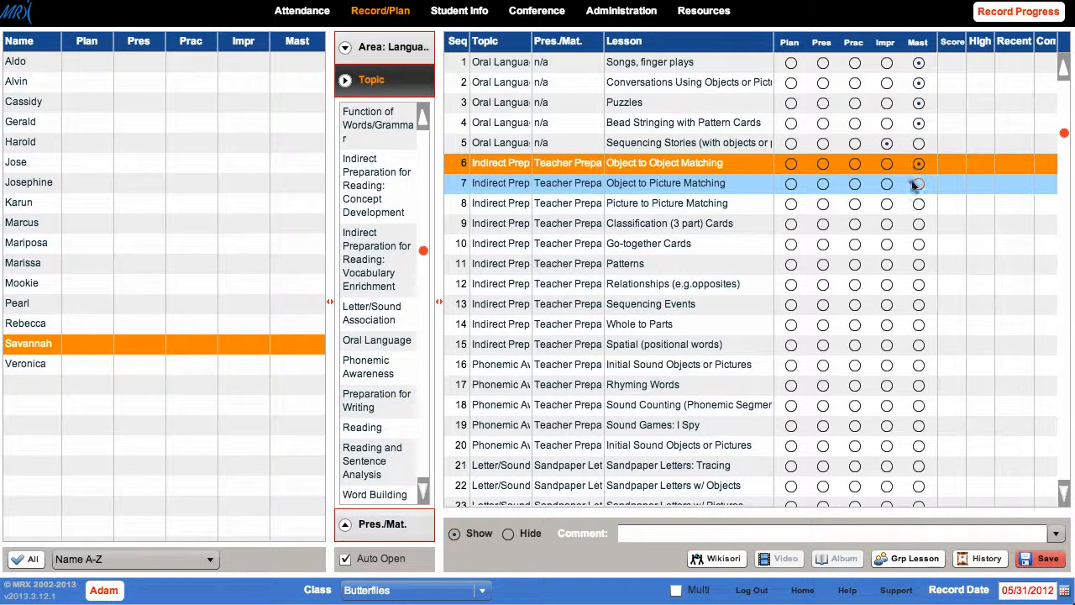
click(916, 184)
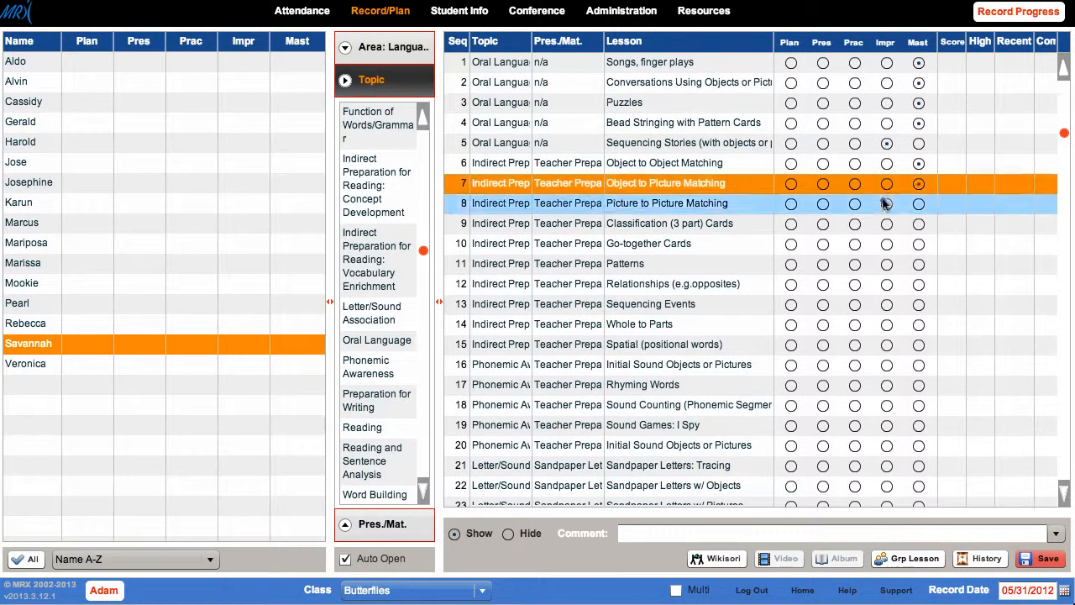
click(885, 204)
click(885, 223)
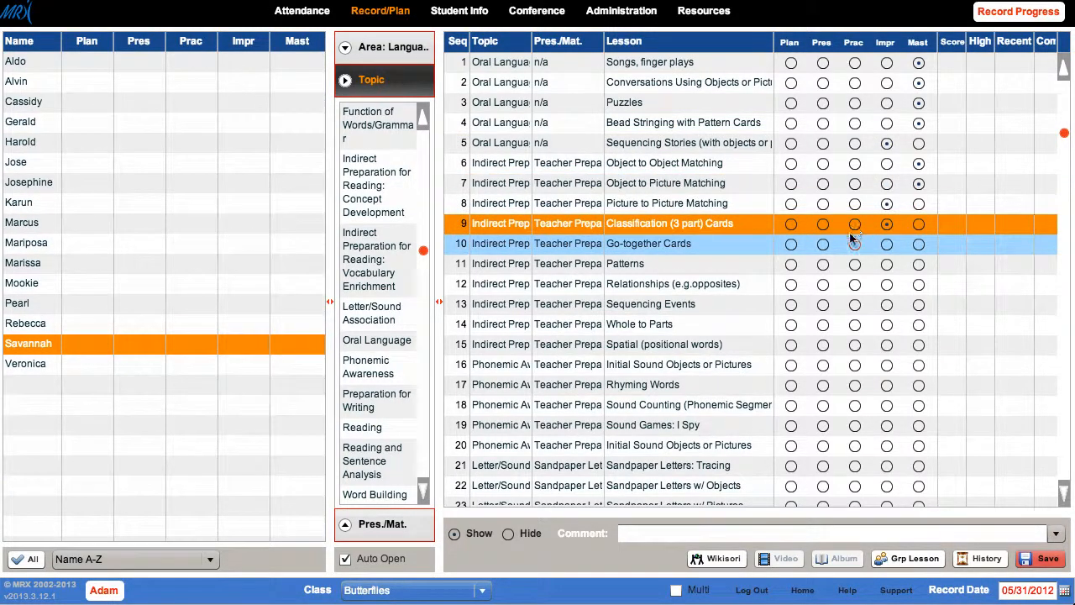
- Mark Go-together Cards as Prac, Patterns as Impr and Relationships as Mast, and save the student's records
click(854, 244)
click(886, 264)
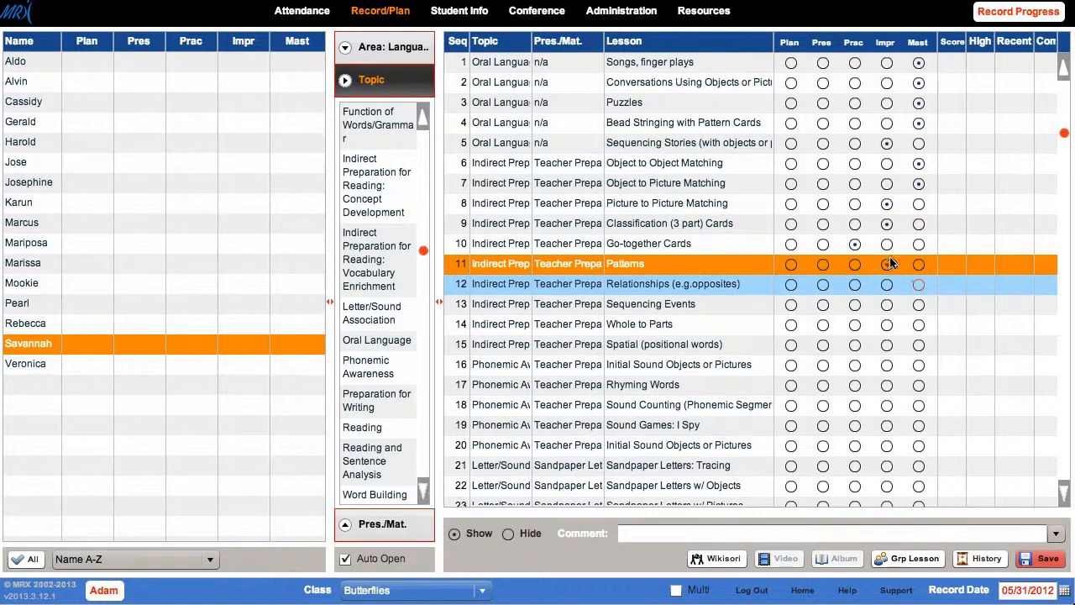
click(917, 285)
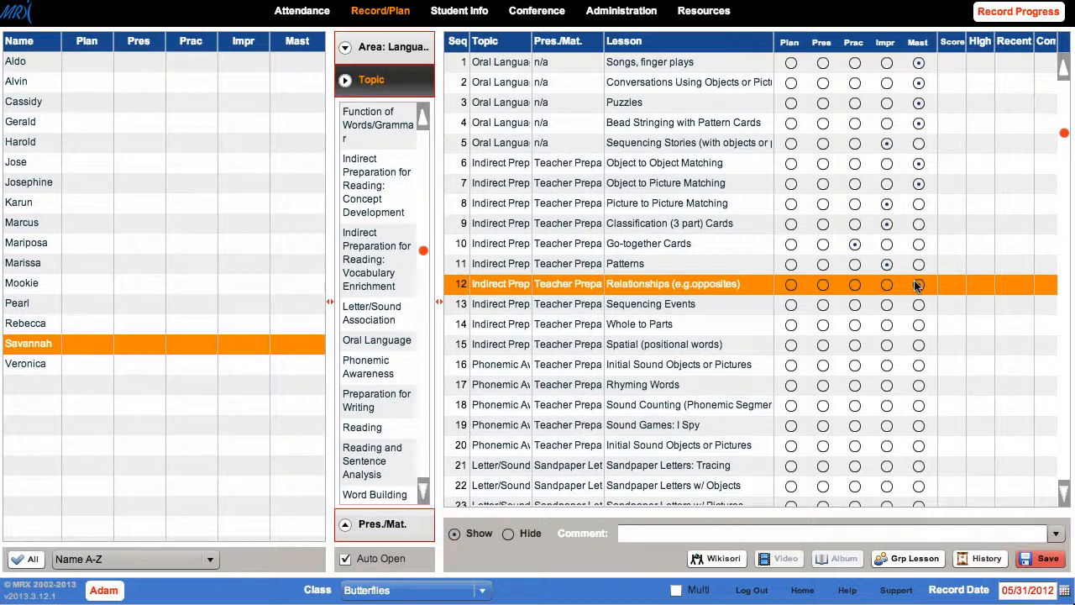
click(917, 285)
click(1044, 558)
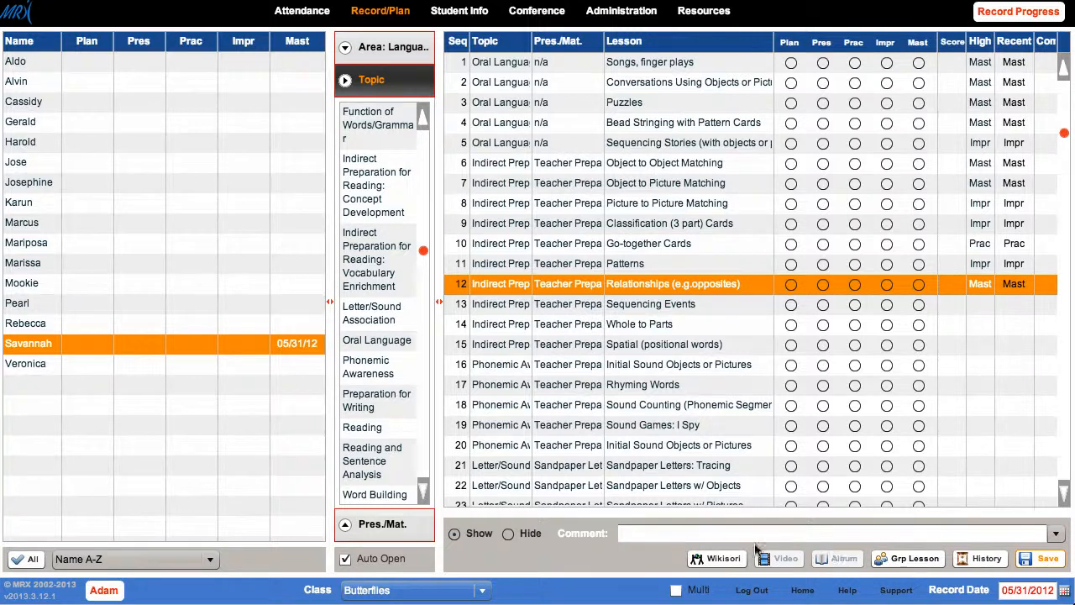
- Add the 11th and 7th students to the selection and mark lessons 13 to 15 as Mast for the group
click(40, 262)
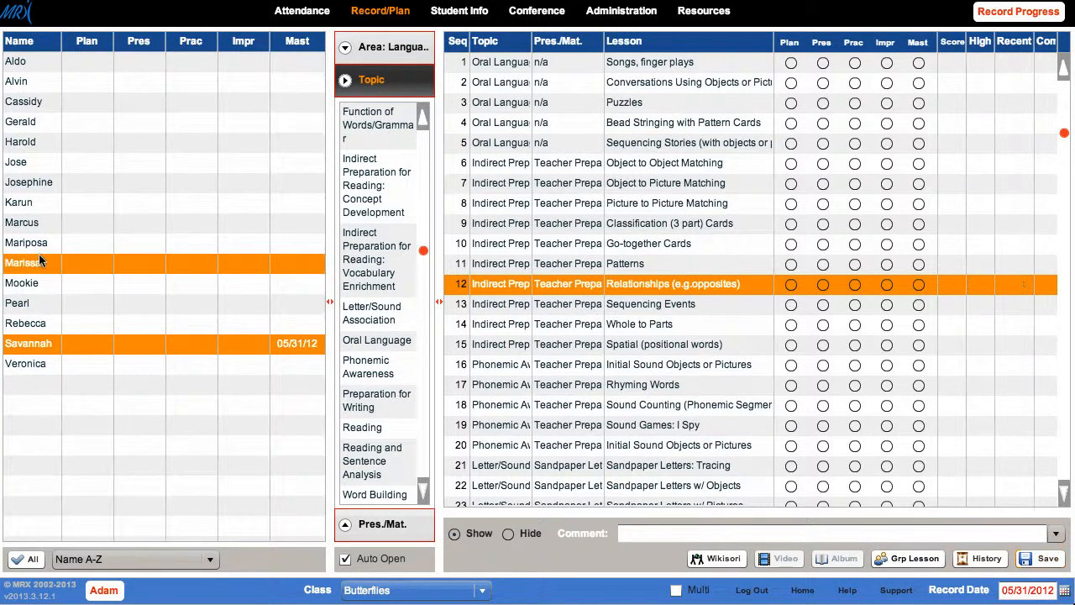
click(37, 186)
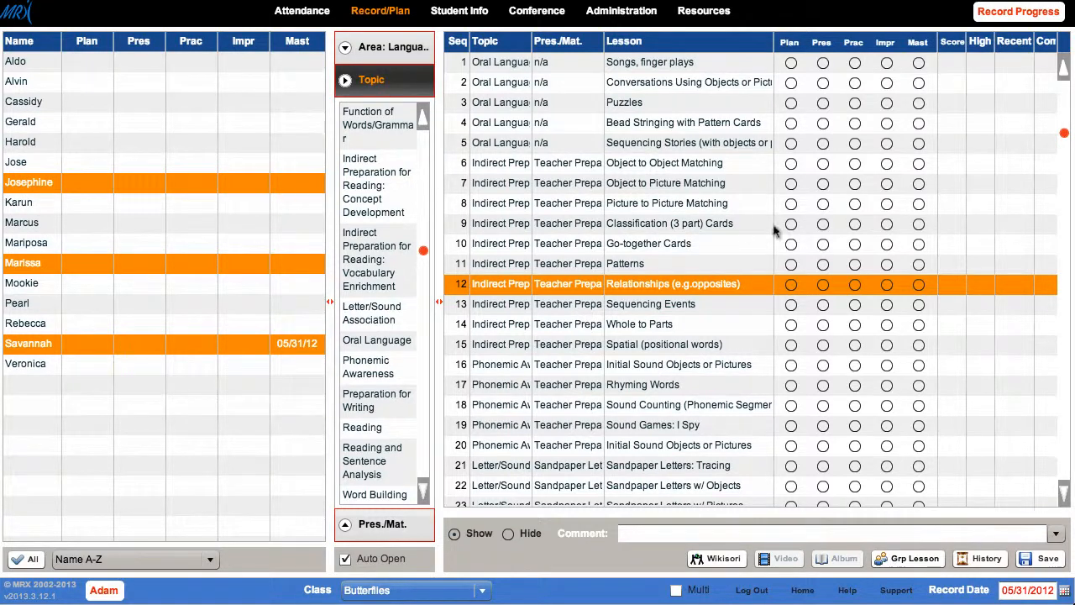
click(917, 306)
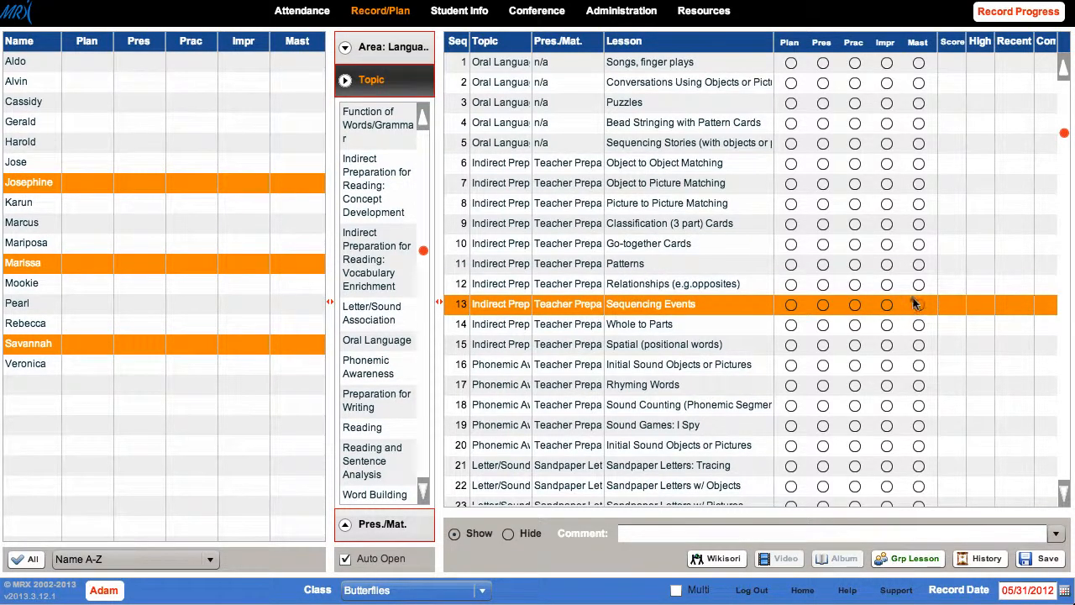
click(918, 325)
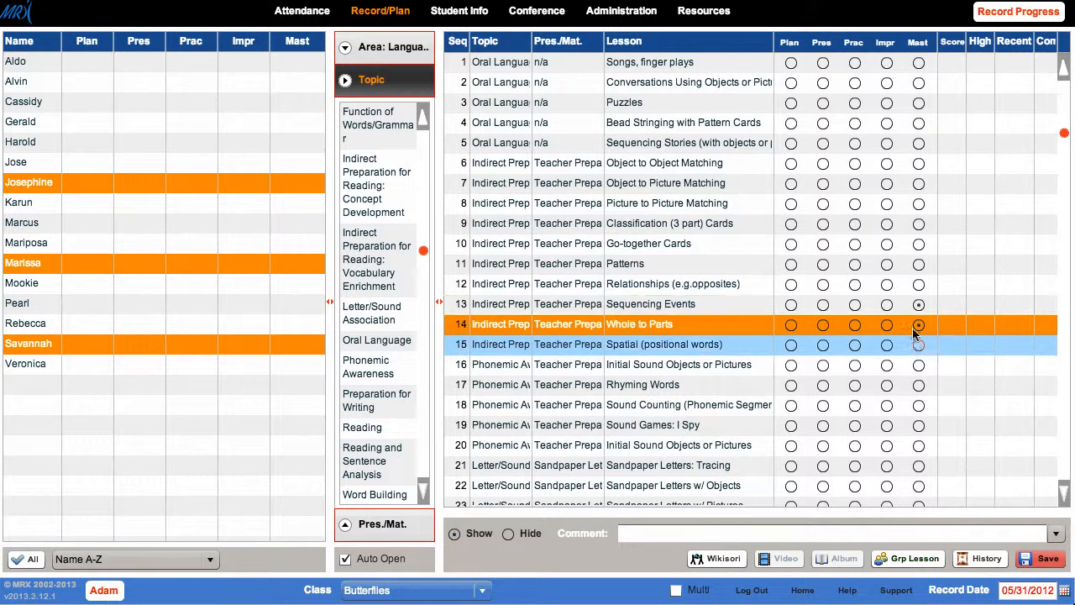
click(917, 344)
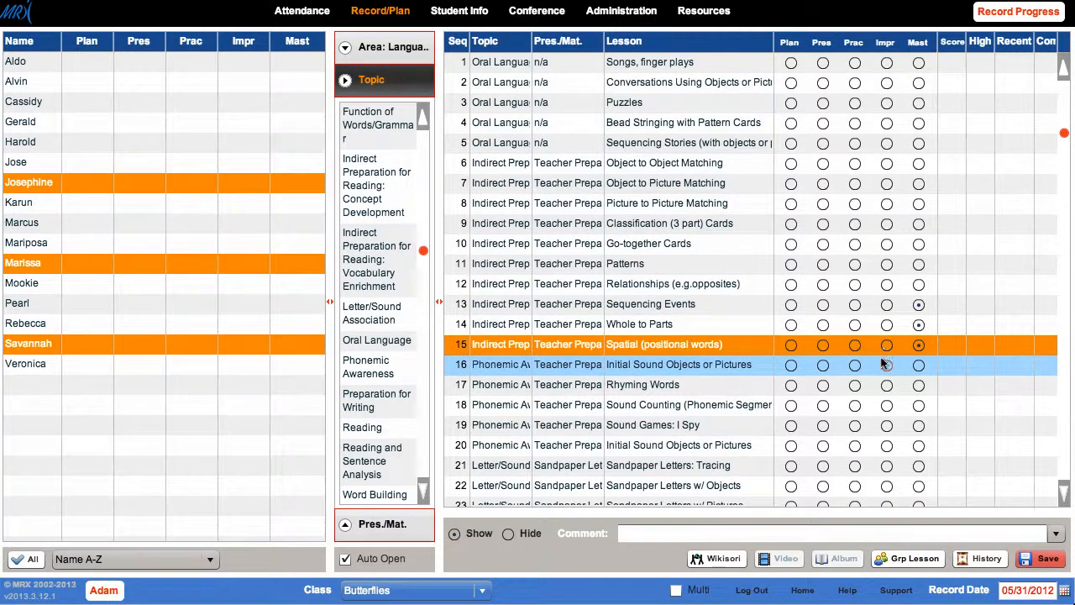
- Mark lesson 16, Initial Sound Objects or Pictures, and lesson 17, Rhyming Words, as Impr and save the group's records
click(885, 366)
click(886, 385)
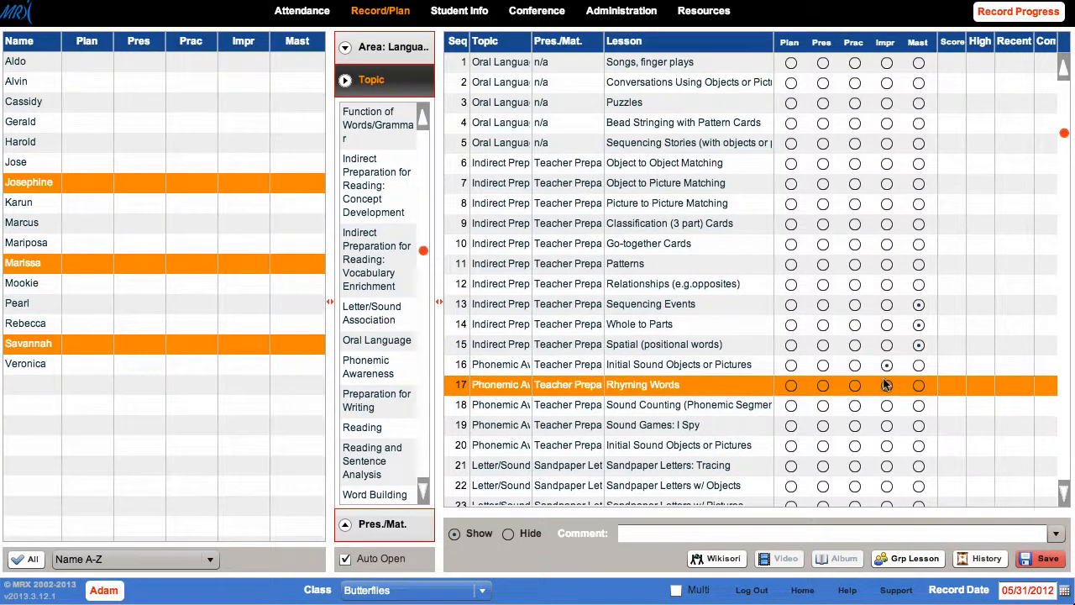
click(886, 385)
click(1040, 560)
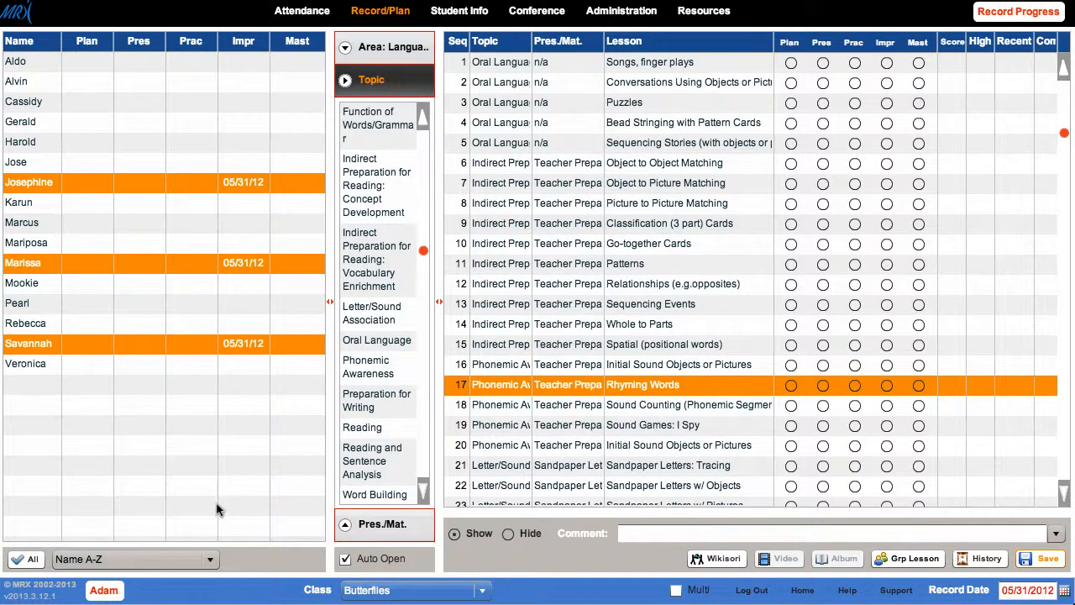
- Filter the student list to the Kindergt group and select all of its students
click(210, 559)
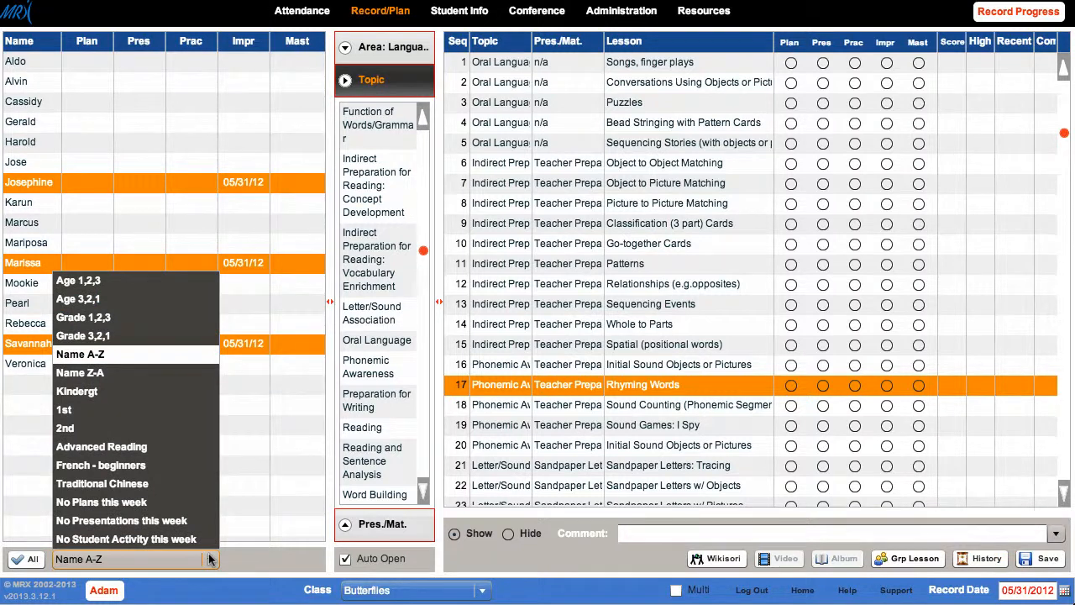
click(179, 392)
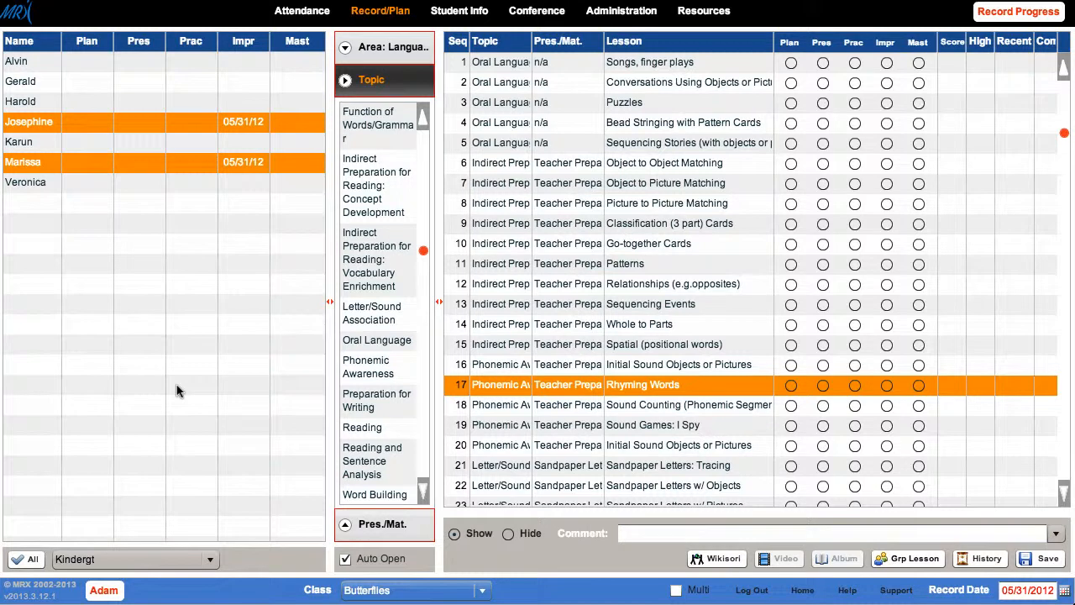
click(33, 559)
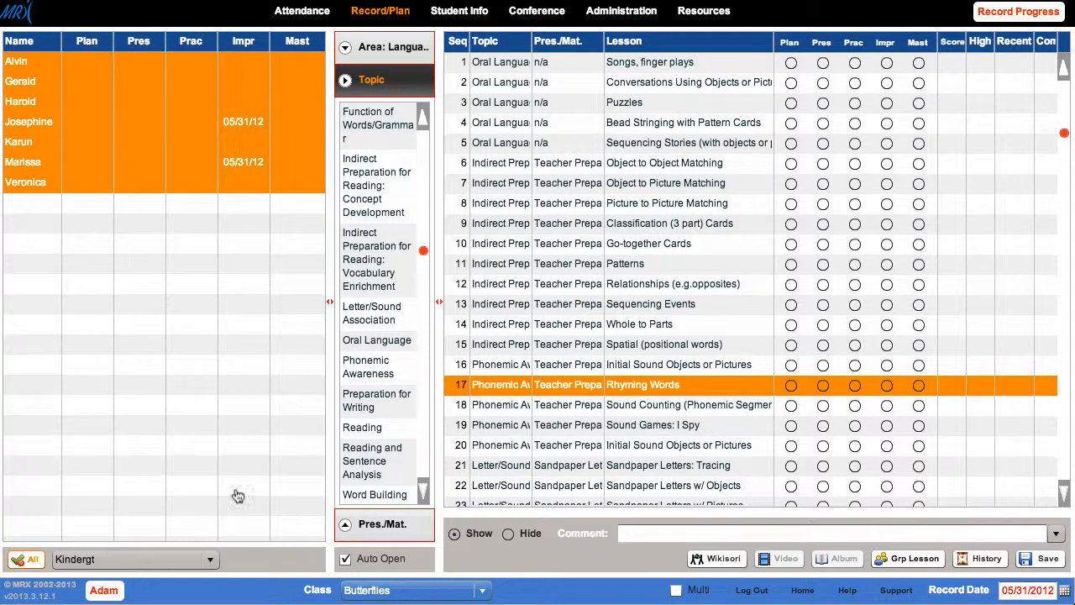
- Mark Math - EC lessons 1 to 5 as Mast for all selected students and save the records
click(382, 47)
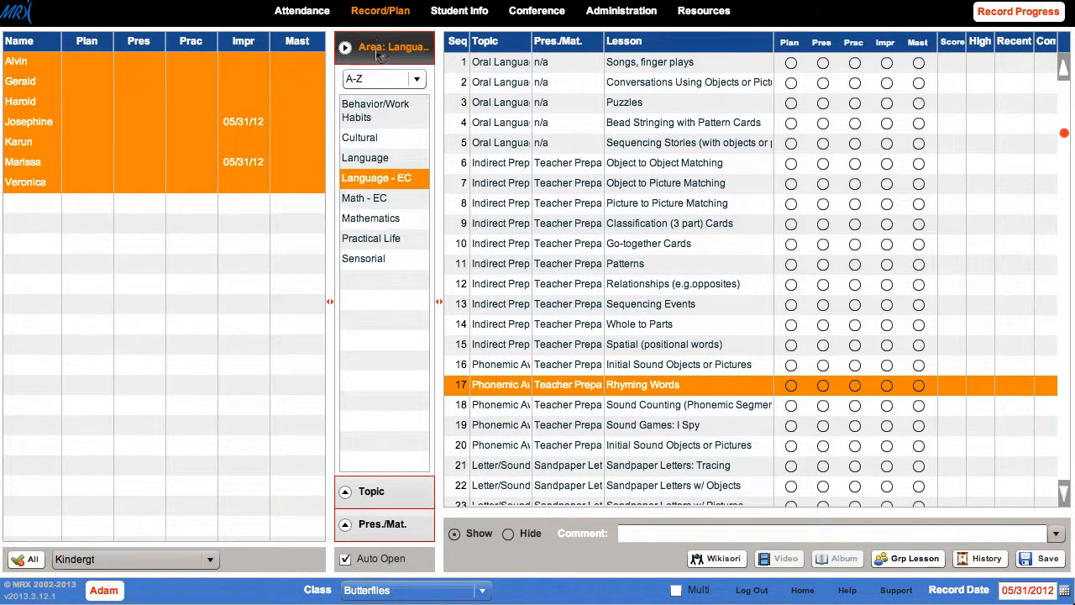
click(372, 198)
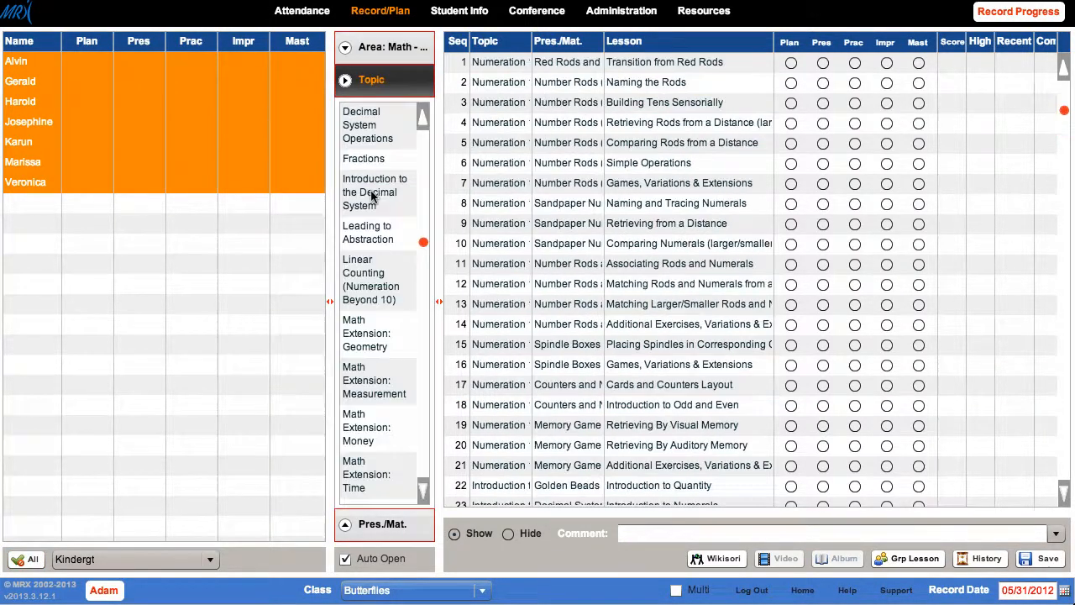
click(917, 62)
click(917, 83)
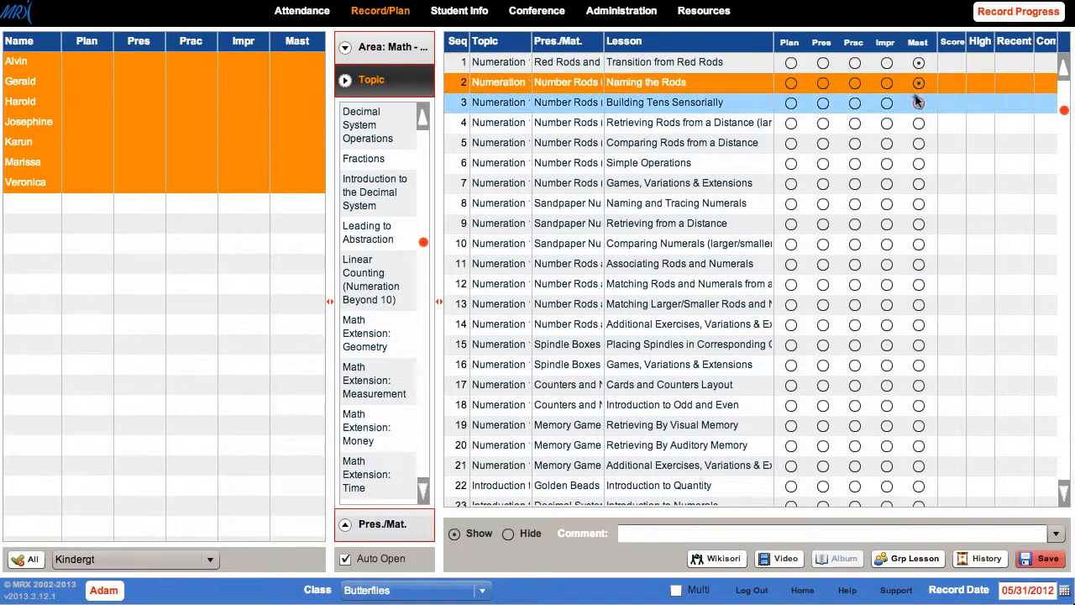
click(918, 102)
click(918, 123)
click(918, 143)
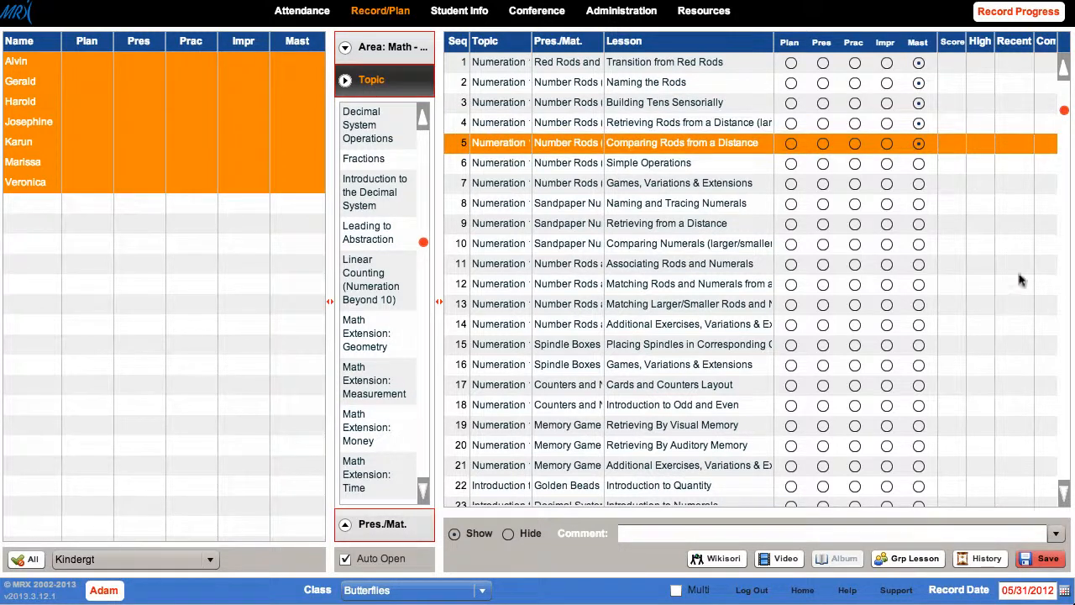
click(1044, 558)
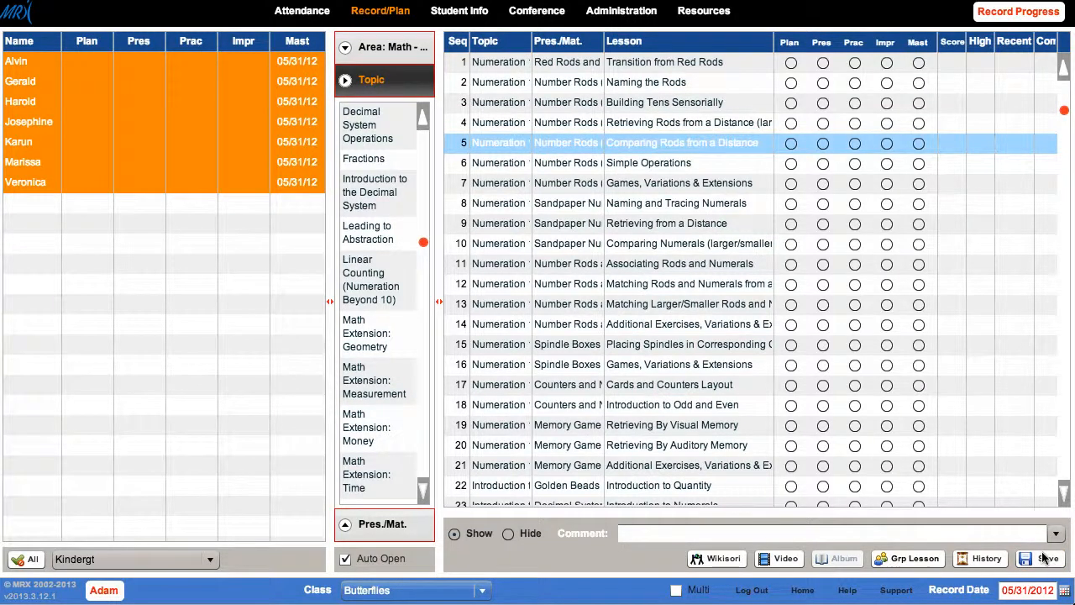